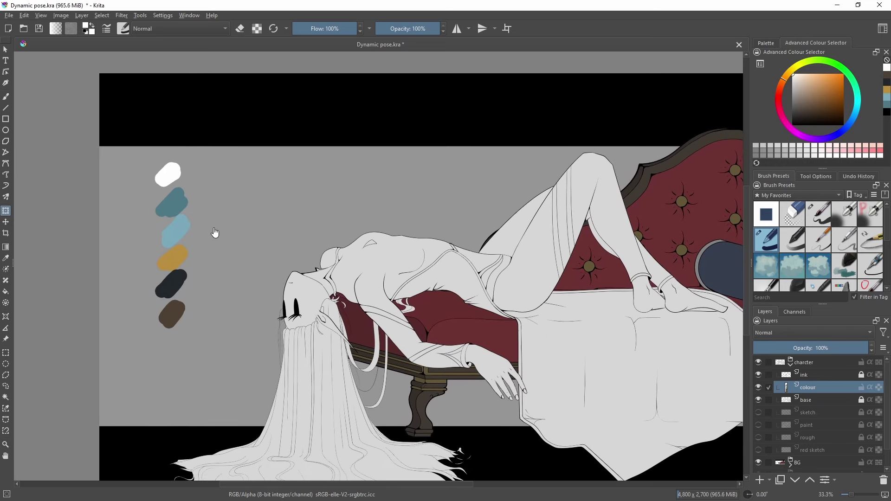
- On the ink layer, contiguous-select the figure's face
left_click_drag(214, 232, 199, 218)
left_click(819, 374)
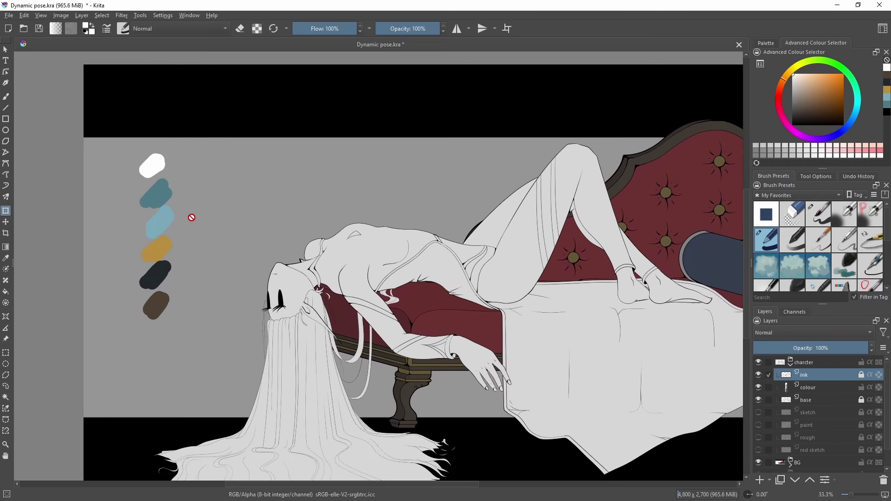
- Add both feet, the hand and the last fingertip to the selection
scroll(191, 218, "up", 1)
key("w")
left_click(327, 334)
scroll(343, 325, "up", 1)
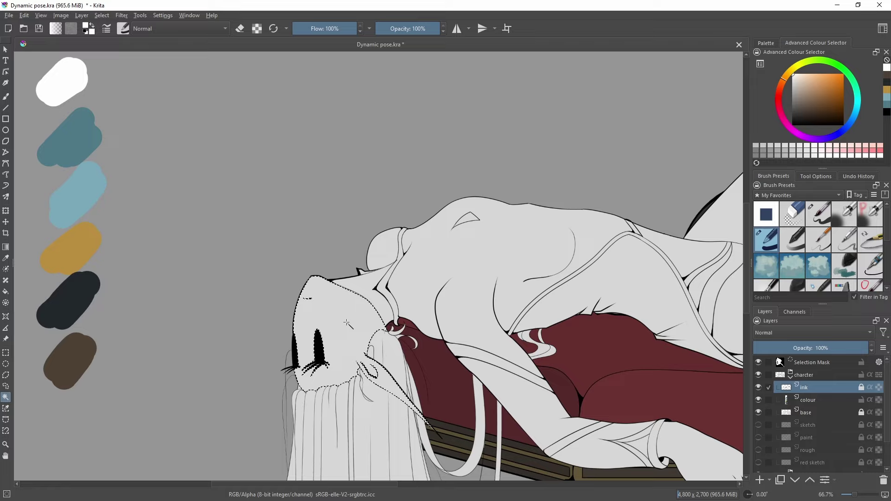
scroll(346, 322, "up", 1)
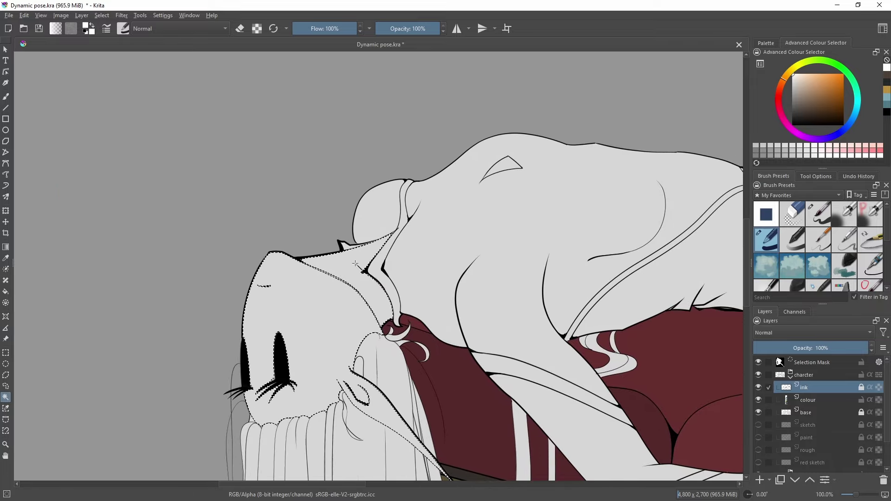
scroll(354, 264, "down", 2)
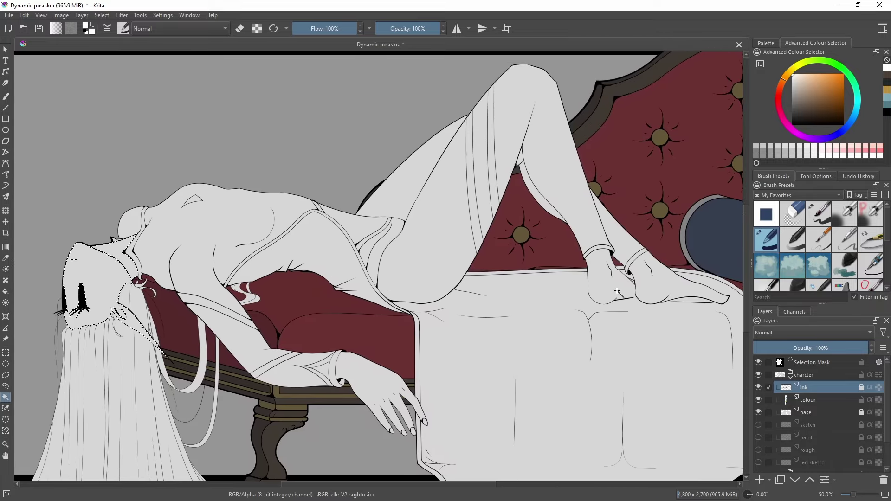
scroll(616, 291, "up", 2)
left_click(613, 283)
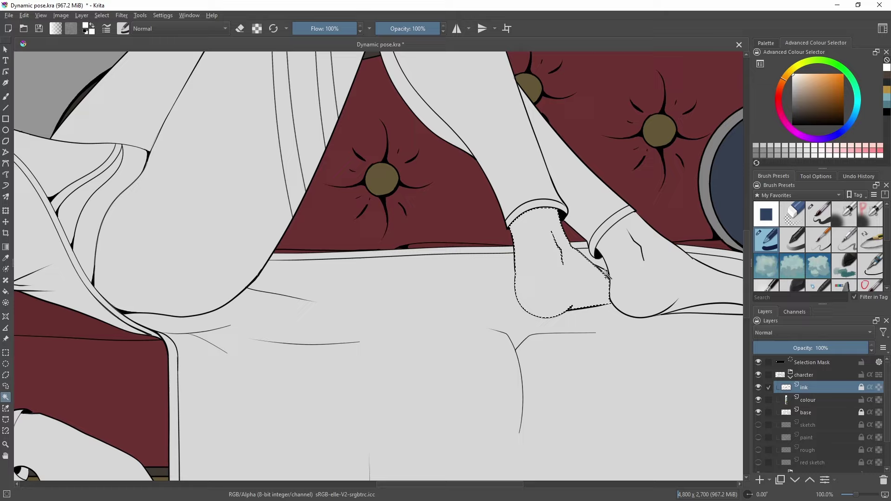
left_click(640, 283, "shift")
scroll(577, 188, "down", 2)
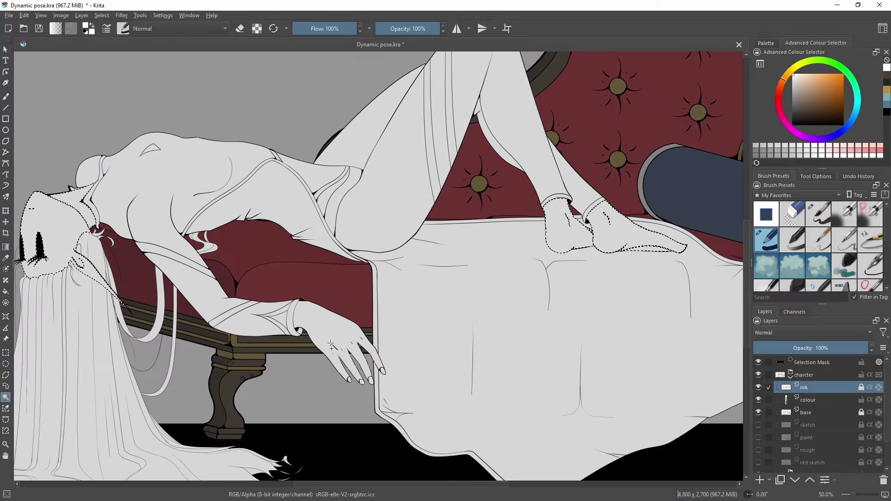
left_click(330, 344, "shift")
scroll(330, 344, "up", 4)
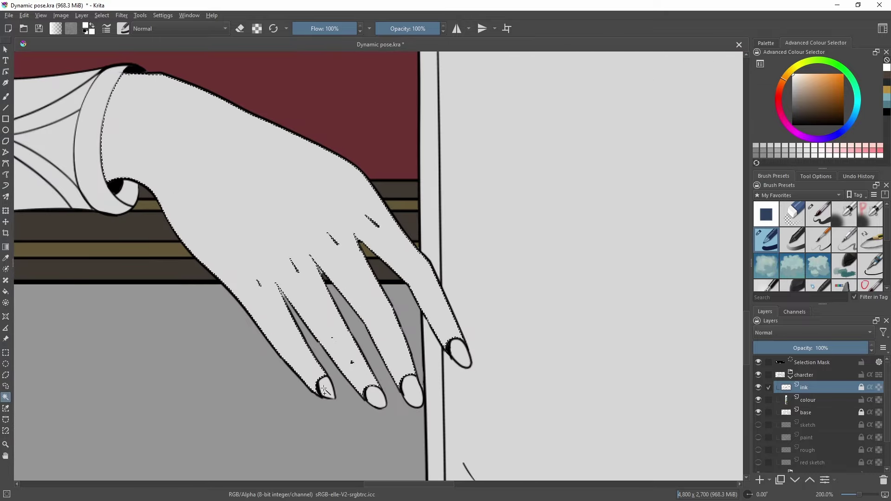
left_click(476, 358, "shift")
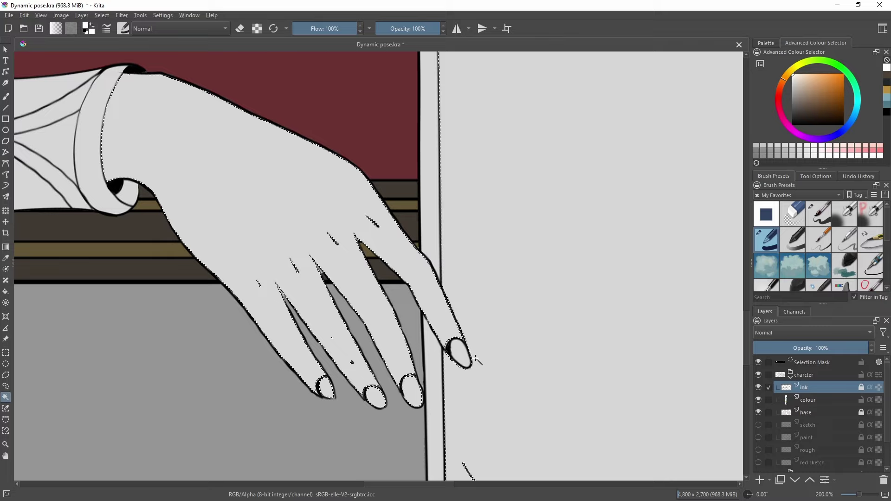
scroll(475, 359, "down", 3)
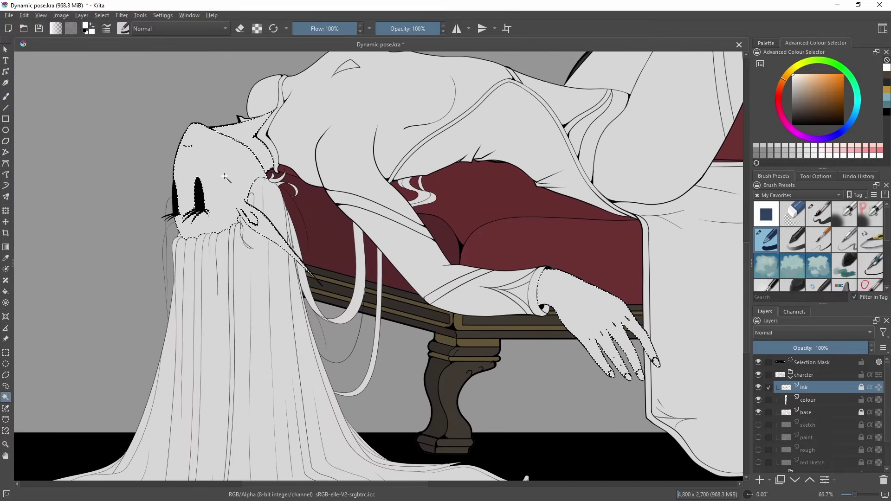
left_click_drag(225, 177, 230, 203)
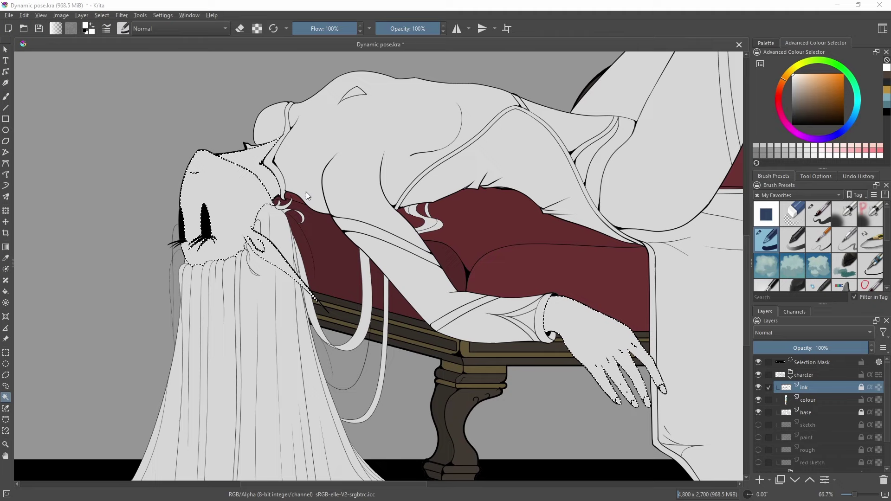
- Fill the selected face, feet and hand white on the colour layer, then deselect
left_click(822, 400)
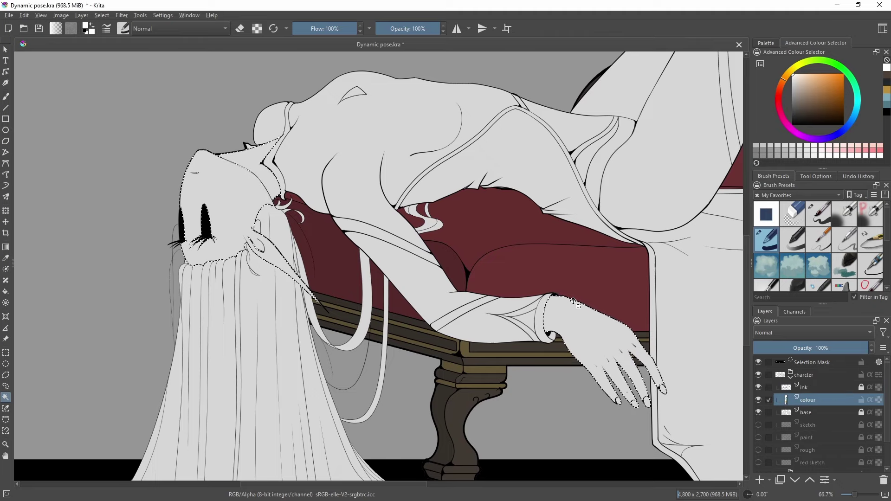
key("BackSpace")
key("ctrl+shift+a")
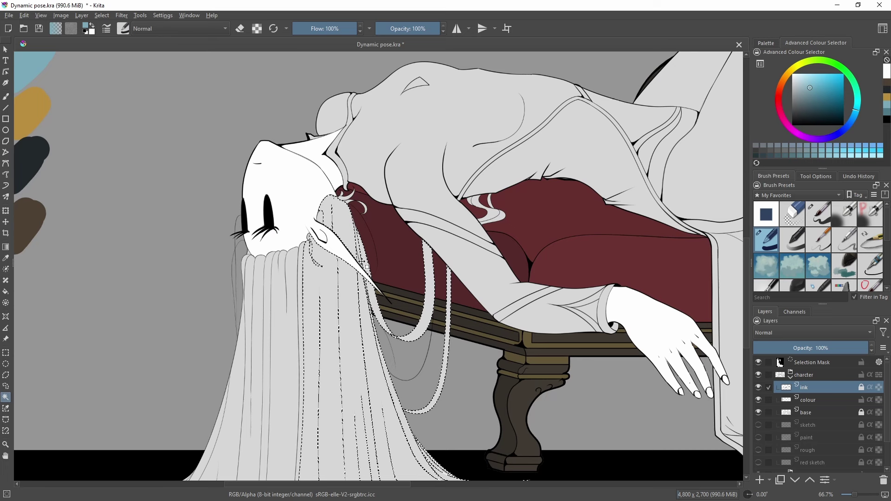
- Clear the hair selection and pick the dark navy colour from its swatch
scroll(408, 274, "up", 4)
scroll(408, 273, "down", 3)
key("ctrl+shift+a")
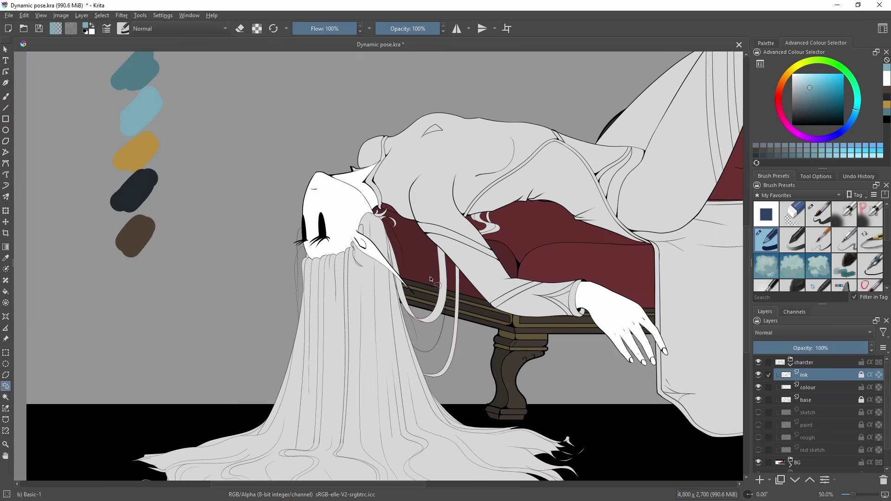
scroll(444, 255, "up", 3)
scroll(346, 302, "down", 3)
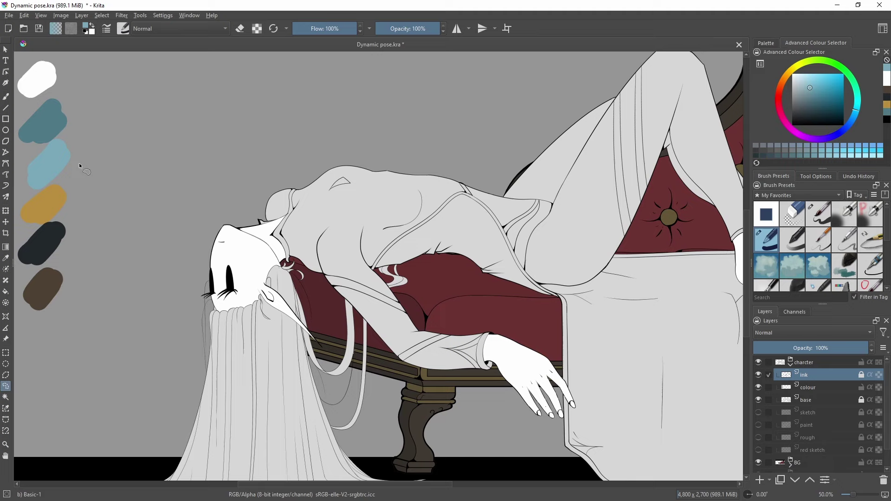
scroll(79, 163, "up", 3)
scroll(115, 194, "down", 3)
key("p")
left_click(90, 261)
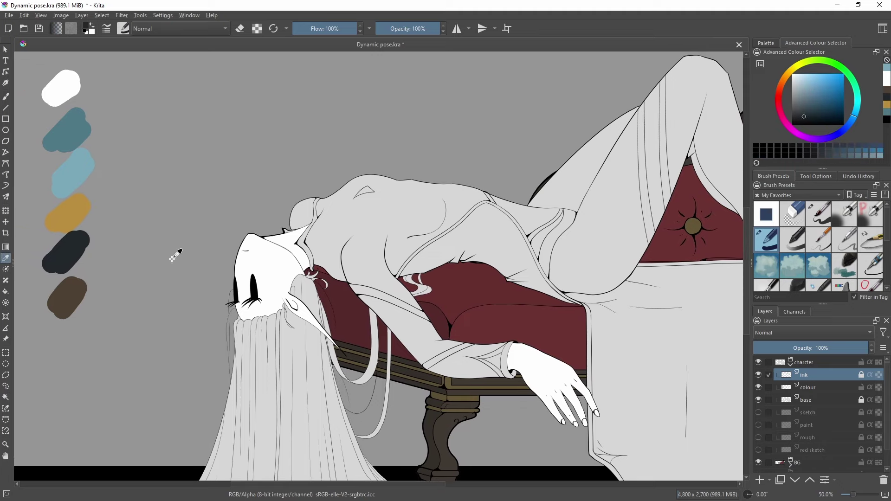
- Contiguous-select the jacket torso, forearm sleeve, hair bun and wrist cuff
scroll(179, 252, "up", 3)
scroll(179, 252, "down", 3)
left_click(6, 397)
left_click(316, 228)
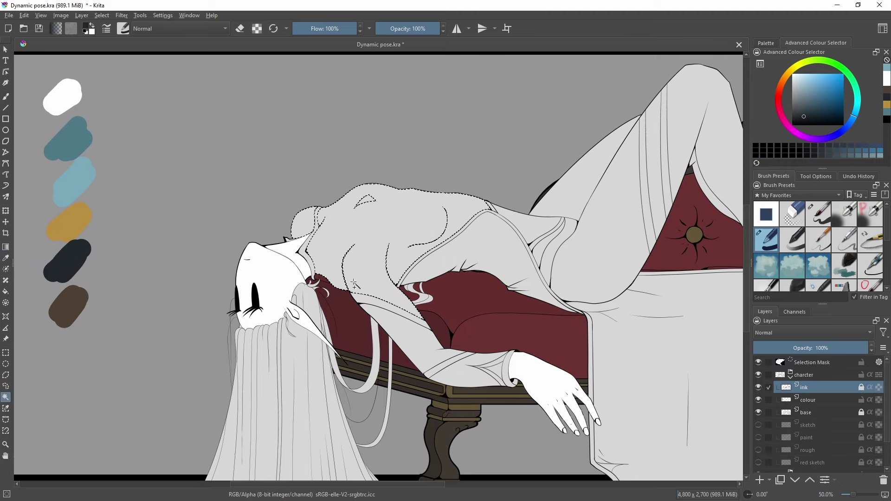
left_click(470, 379, "shift")
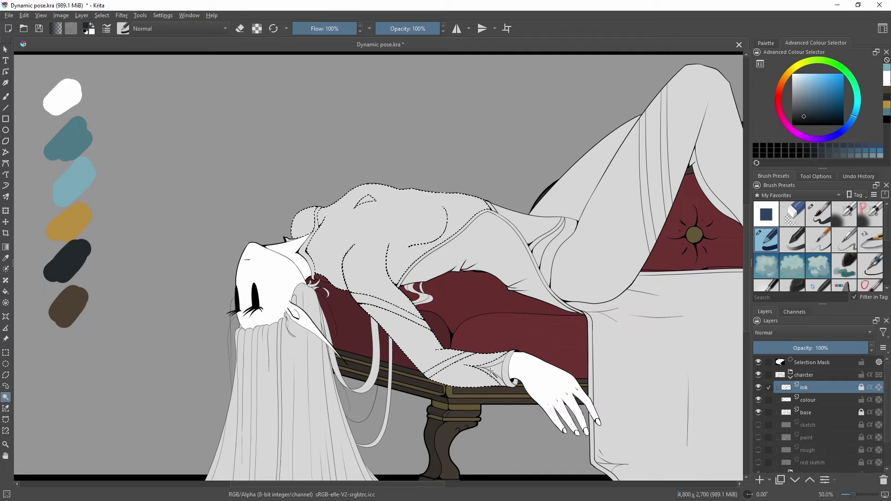
left_click(495, 367, "shift")
left_click_drag(496, 367, 357, 428)
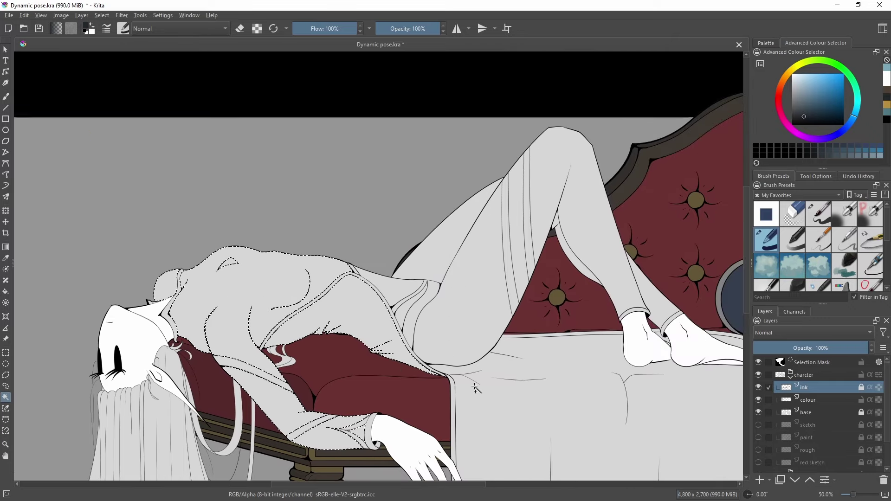
left_click_drag(360, 313, 313, 199)
scroll(532, 371, "down", 1)
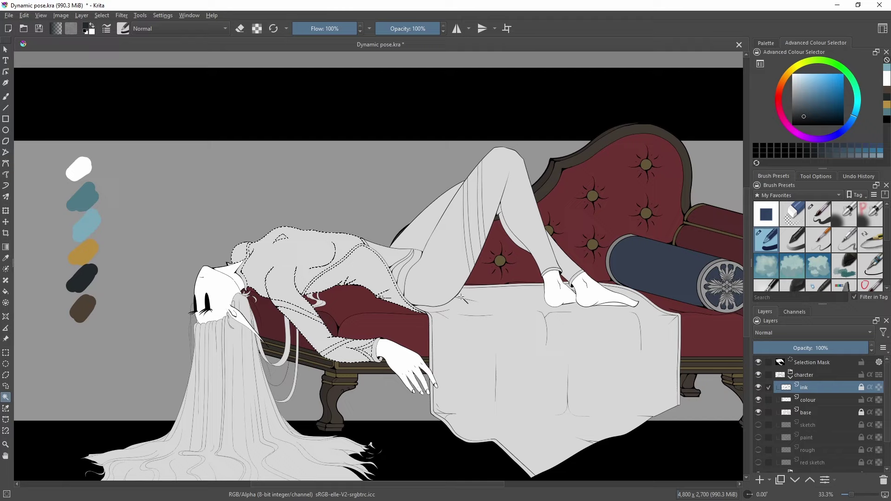
scroll(409, 269, "up", 1)
left_click_drag(390, 263, 429, 263)
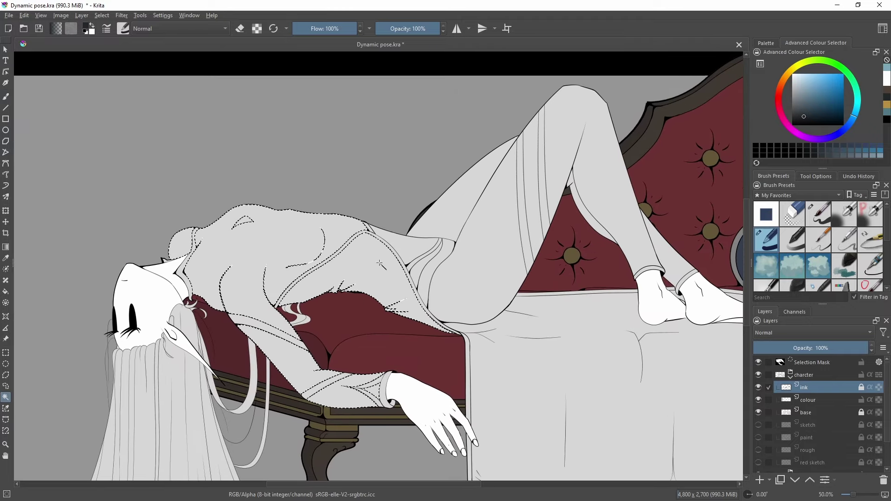
- Fill the selected jacket, sleeve and bun dark navy on the colour layer, then deselect
left_click(822, 398)
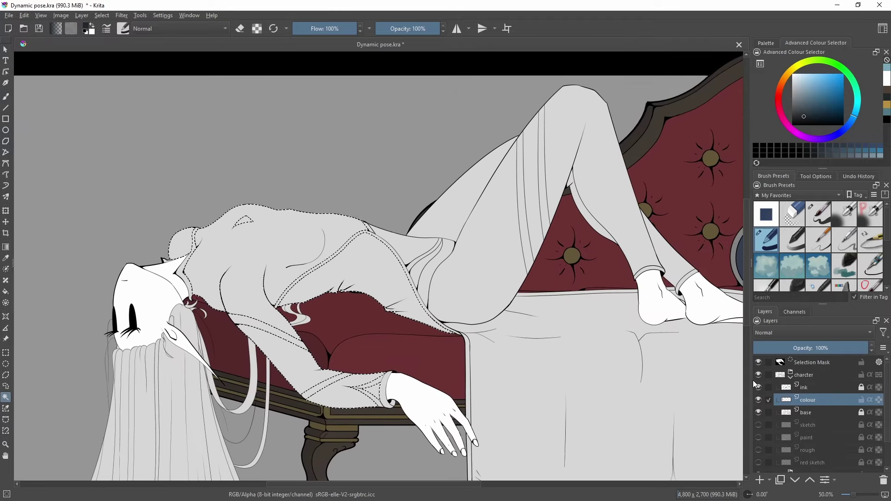
key("x")
key("BackSpace")
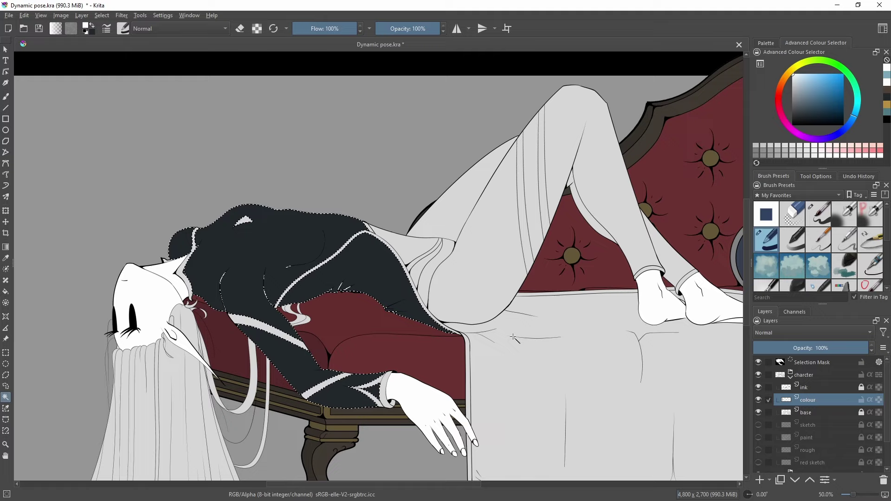
key("ctrl+shift+a")
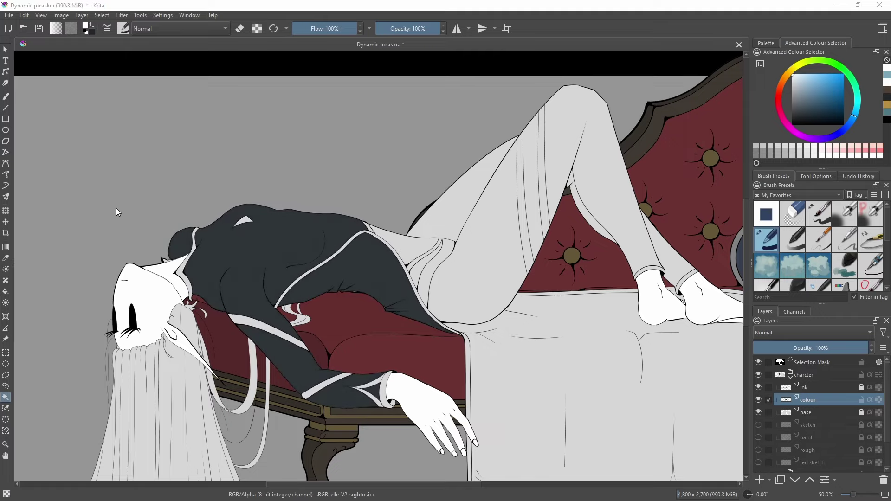
scroll(168, 217, "down", 1)
scroll(168, 217, "down", 1)
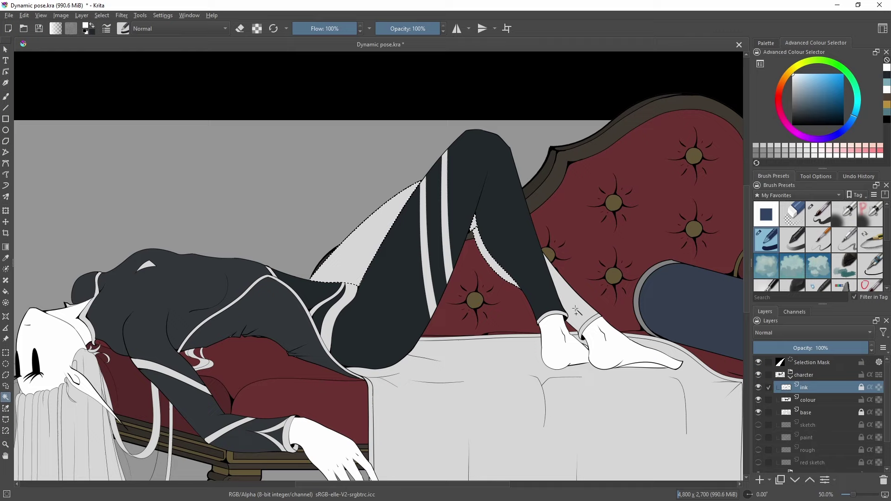
- Select the cloth draped over the chaise and fill it dark on the colour layer
left_click(541, 312)
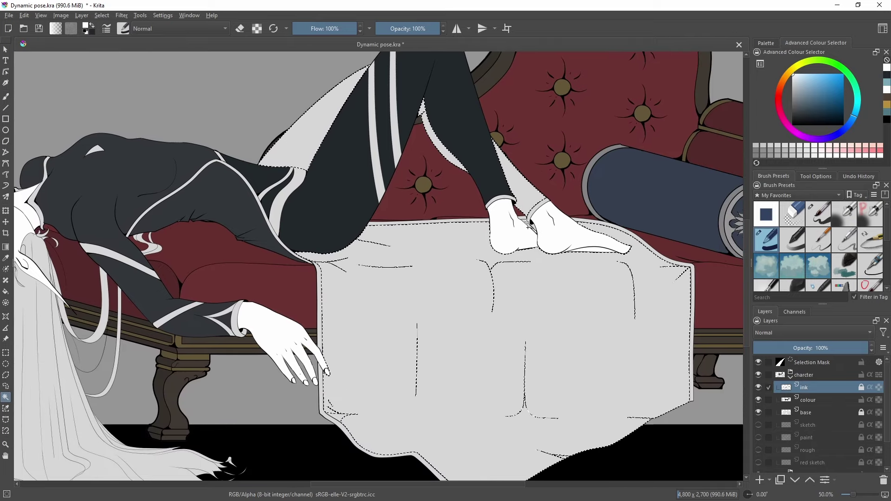
key("minus")
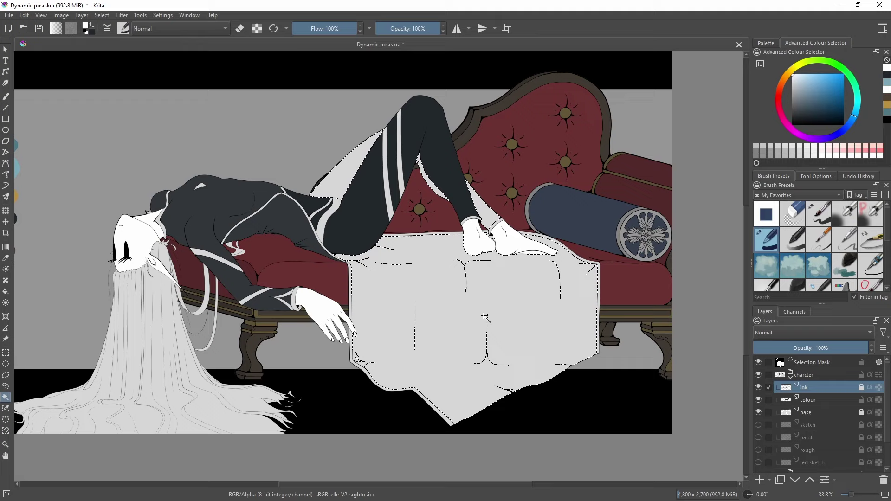
left_click(813, 399)
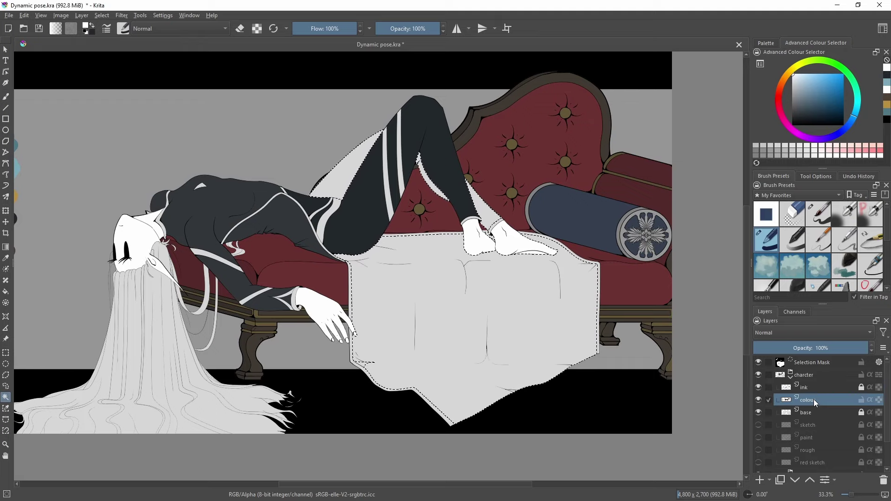
key("shift+BackSpace")
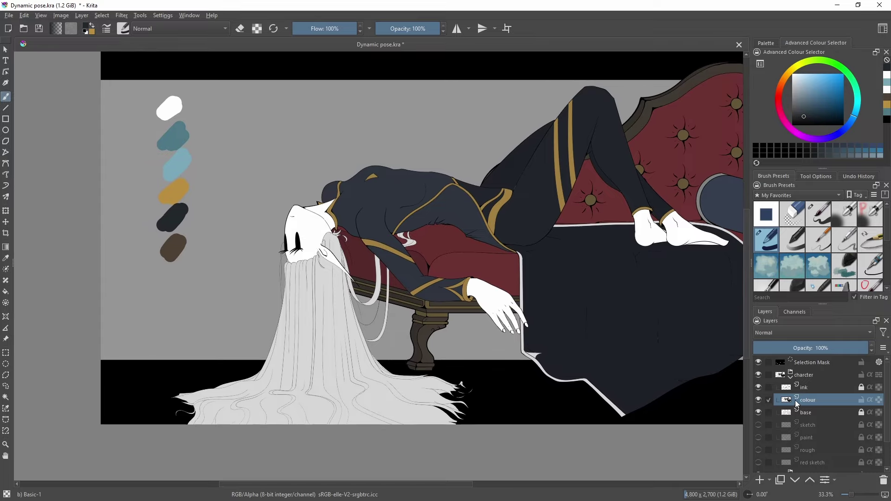
- Undo the stray dark mark at the hem and select all pixels on the colour layer
left_click(529, 366)
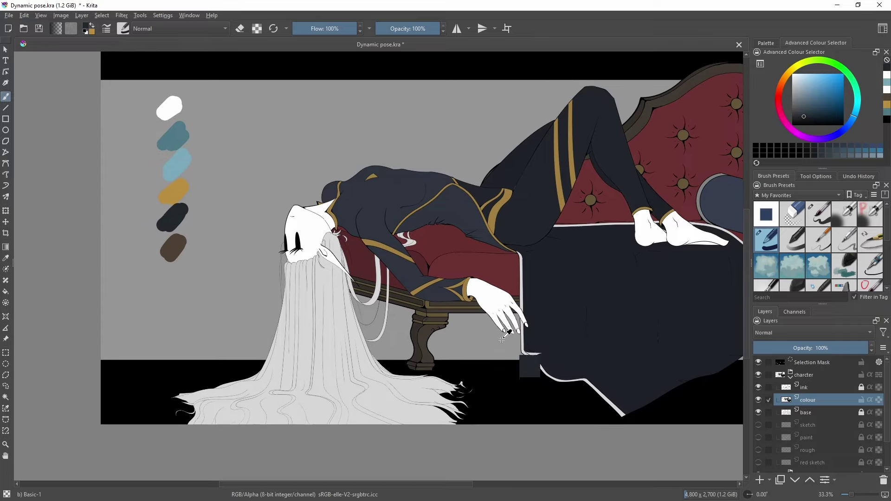
key("ctrl+z")
left_click(786, 402, "ctrl")
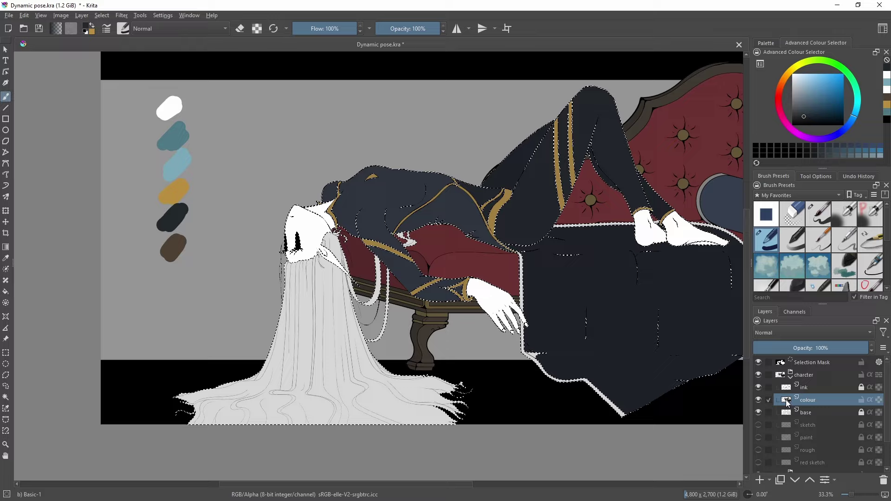
scroll(408, 267, "up", 4)
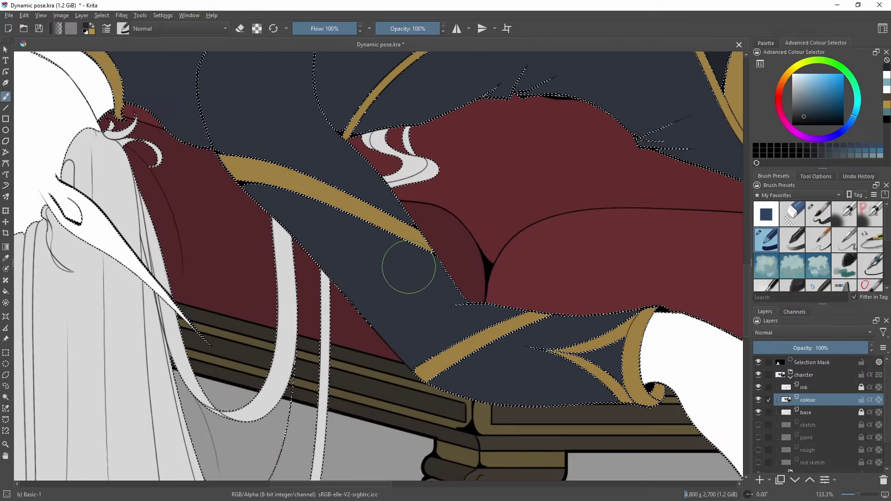
scroll(296, 237, "down", 1)
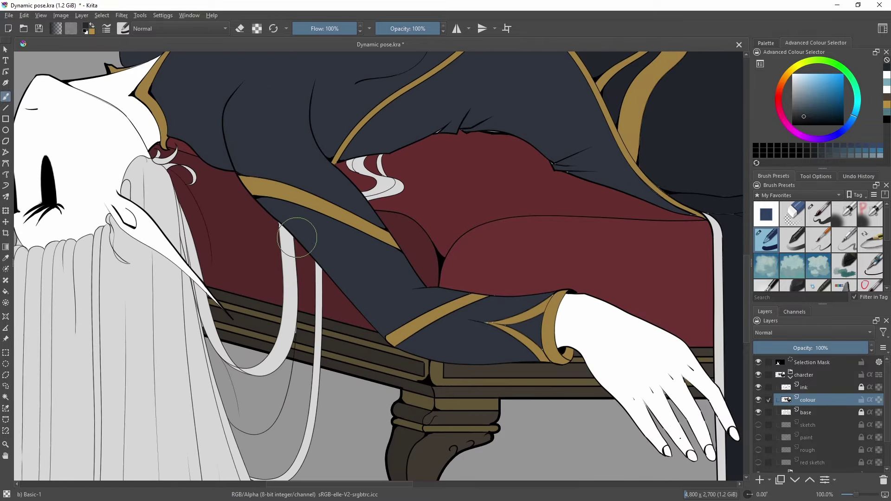
scroll(297, 238, "down", 2)
- Pick the light blue swatch colour and paint the lower hair with the brush
key("p")
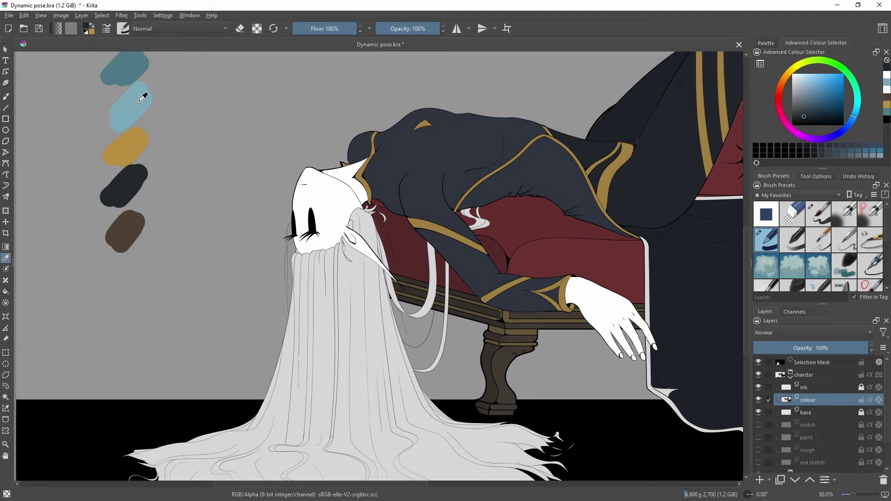
left_click(141, 99)
key("b")
mouse_move(302, 324)
left_mouse_down()
mouse_move(296, 386)
mouse_move(319, 325)
mouse_move(290, 325)
mouse_move(271, 387)
mouse_move(158, 408)
mouse_move(187, 393)
mouse_move(256, 402)
mouse_move(277, 350)
mouse_move(267, 313)
mouse_move(281, 298)
mouse_move(277, 264)
mouse_move(300, 270)
mouse_move(308, 259)
mouse_move(299, 386)
mouse_move(321, 385)
mouse_move(353, 406)
mouse_move(446, 407)
mouse_move(458, 402)
mouse_move(448, 385)
mouse_move(434, 394)
mouse_move(464, 398)
mouse_move(410, 392)
mouse_move(370, 368)
mouse_move(324, 316)
mouse_move(323, 305)
mouse_move(353, 338)
mouse_move(359, 307)
mouse_move(330, 385)
left_mouse_up()
- Paint the white hair strands and the curls on the cushion light blue
scroll(224, 354, "down", 2)
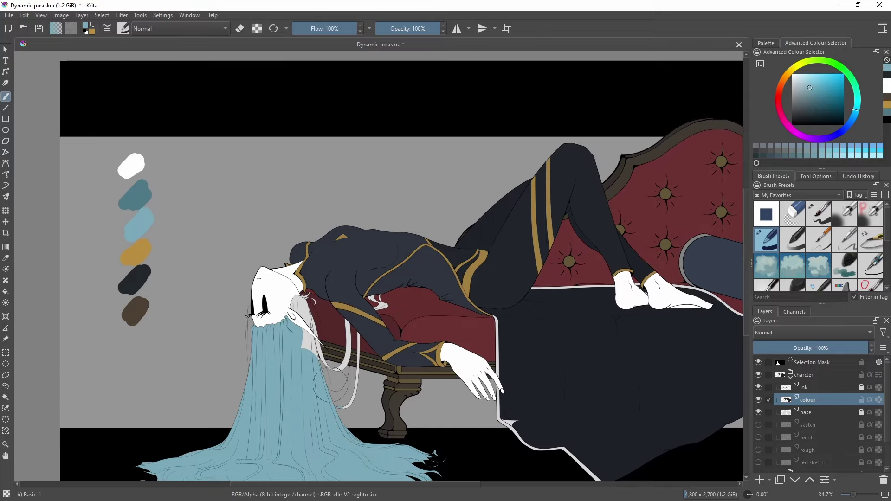
scroll(329, 388, "up", 4)
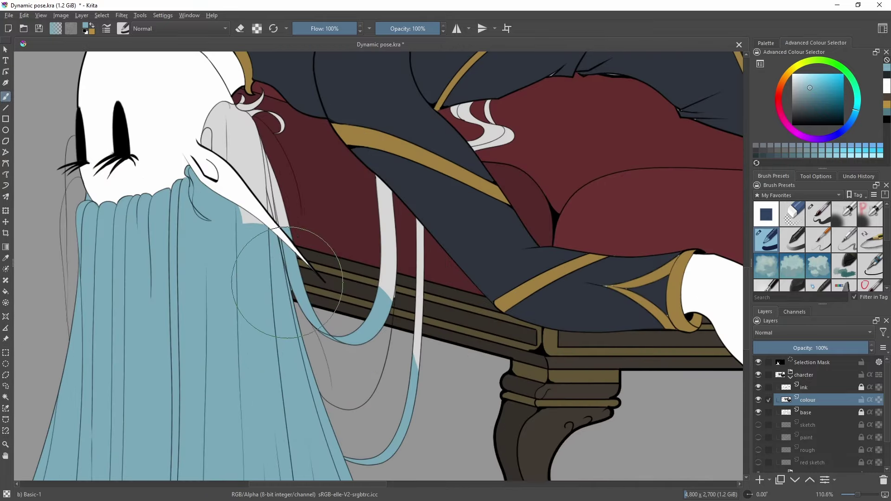
left_click_drag(325, 260, 323, 348)
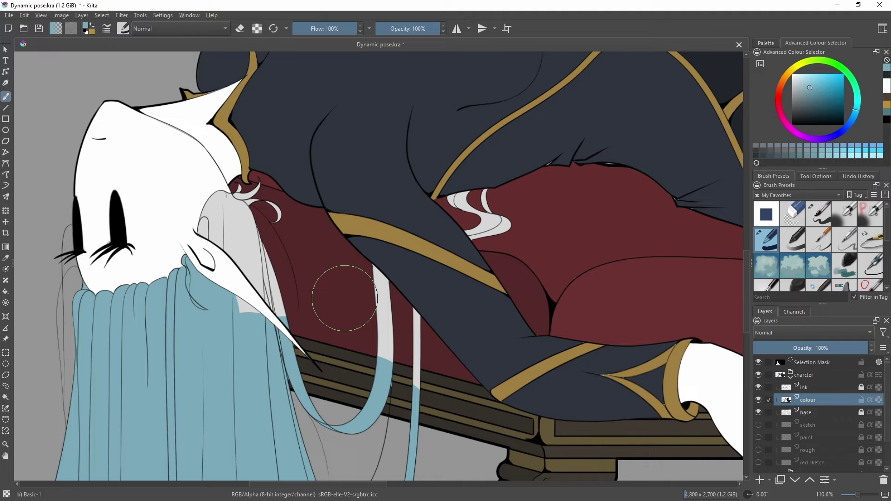
mouse_move(344, 297)
left_mouse_down()
mouse_move(368, 296)
mouse_move(362, 282)
mouse_move(376, 298)
mouse_move(372, 322)
mouse_move(416, 329)
left_mouse_up()
mouse_move(278, 316)
left_mouse_down()
mouse_move(290, 353)
mouse_move(265, 302)
mouse_move(255, 366)
mouse_move(235, 271)
mouse_move(246, 234)
mouse_move(262, 225)
mouse_move(283, 249)
mouse_move(241, 264)
left_mouse_up()
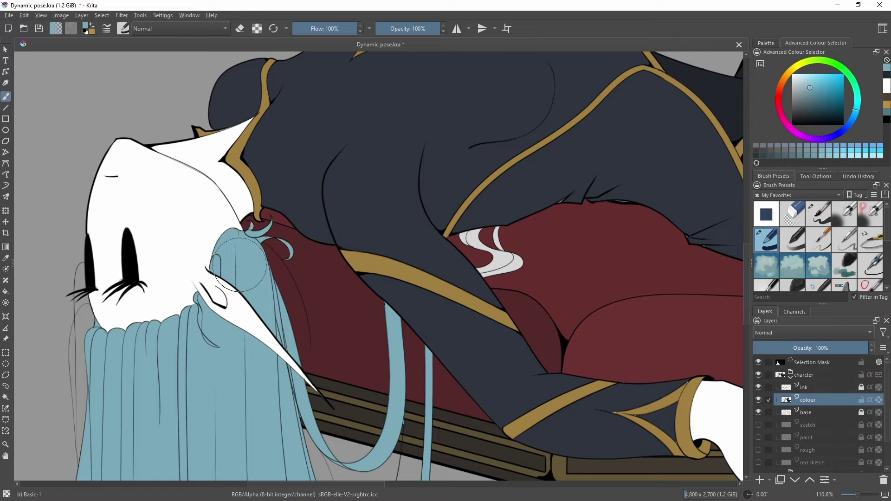
mouse_move(513, 254)
left_mouse_down()
mouse_move(487, 261)
mouse_move(510, 244)
mouse_move(496, 232)
mouse_move(464, 238)
mouse_move(483, 251)
left_mouse_up()
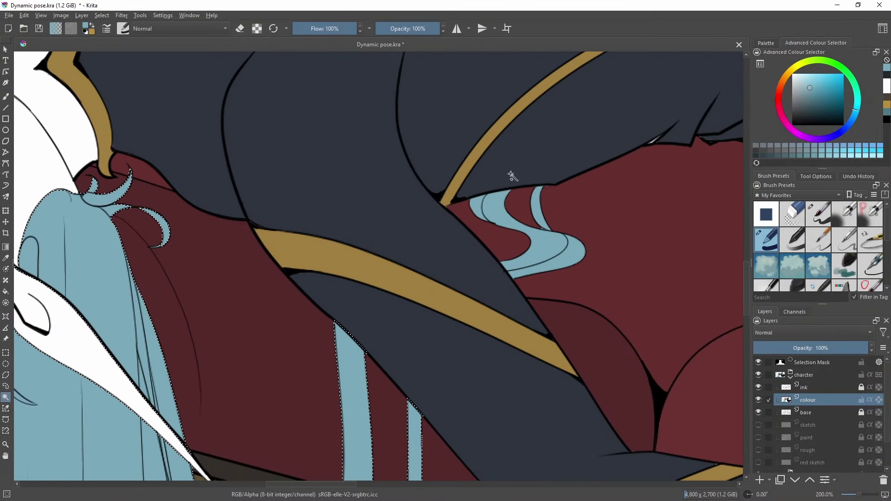
- Add the thin hair curl to the selection
scroll(423, 265, "down", 5)
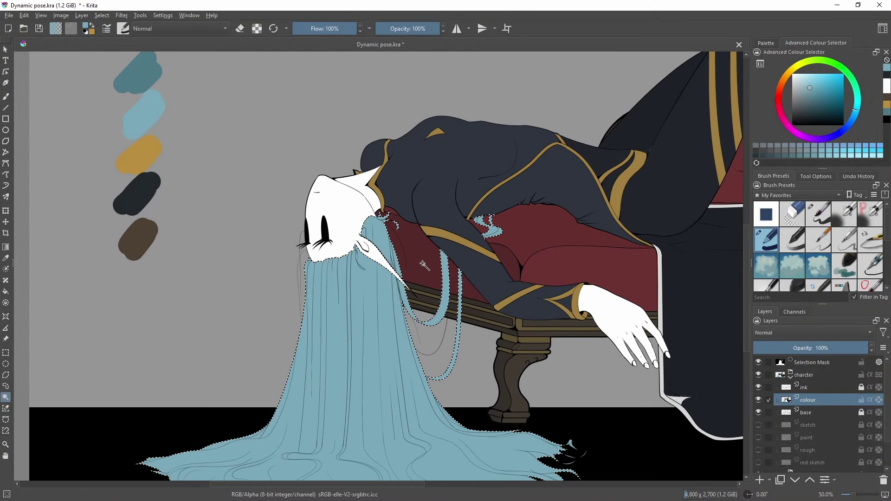
scroll(519, 285, "up", 3)
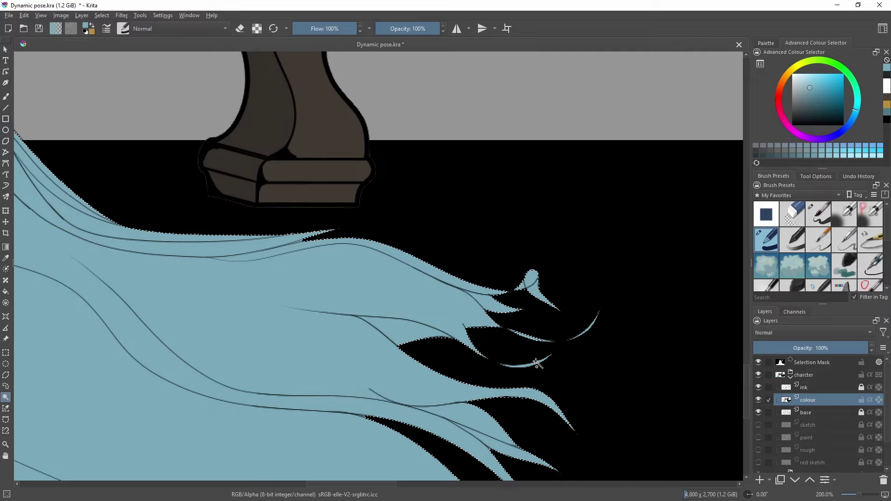
left_click(590, 332, "shift")
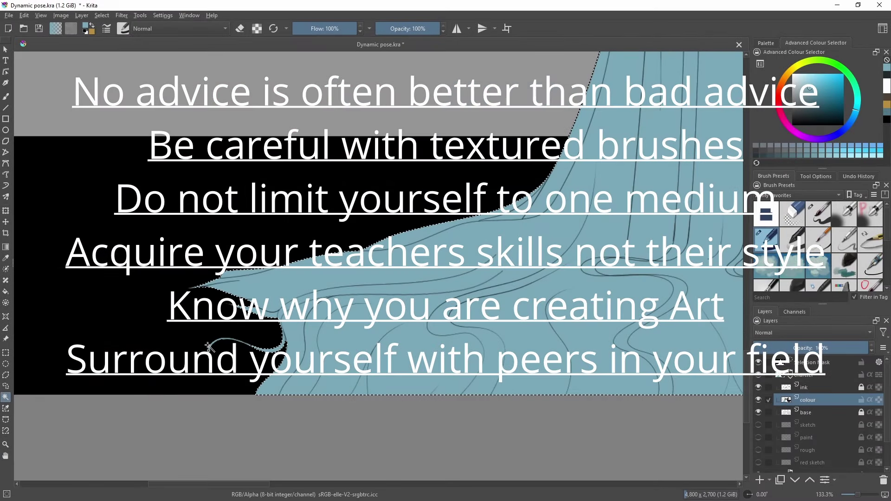
- On a new layer, shade the lower hair with a darker teal gradient
scroll(471, 324, "down", 4)
scroll(472, 325, "up", 1)
key("Insert")
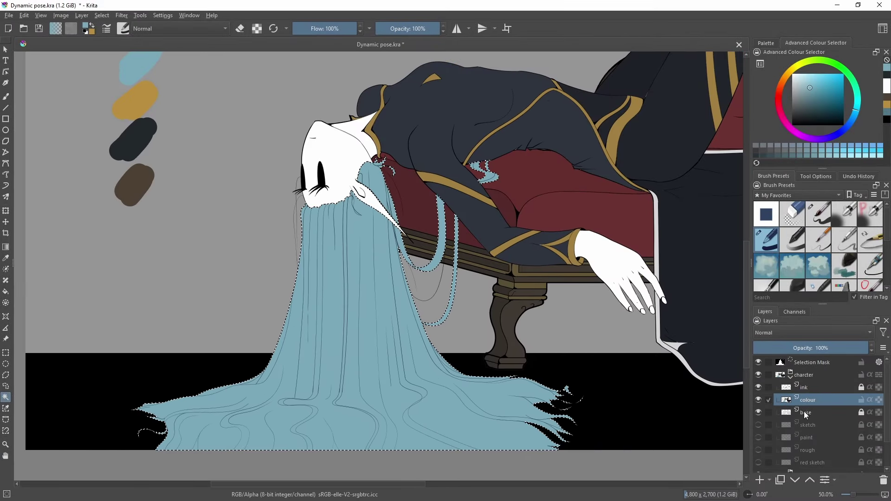
scroll(383, 276, "down", 1)
key("ctrl+shift+a")
key("g")
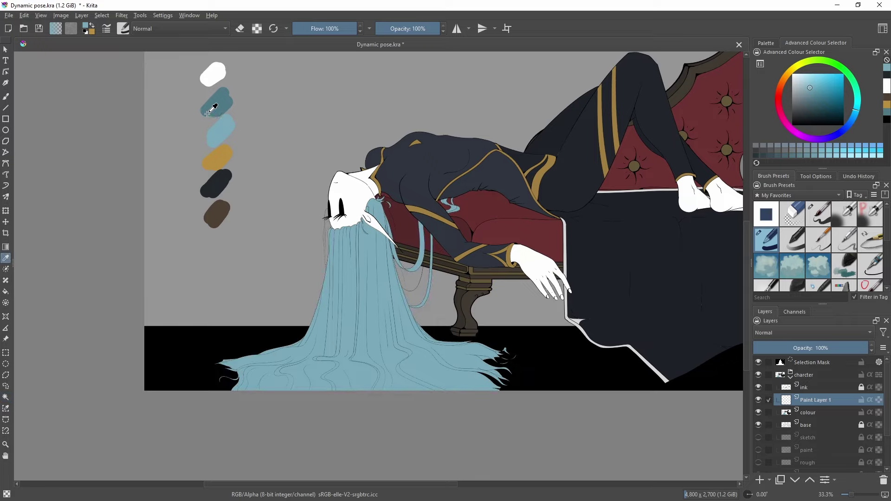
left_click(217, 103, "ctrl")
left_click_drag(394, 395, 389, 288)
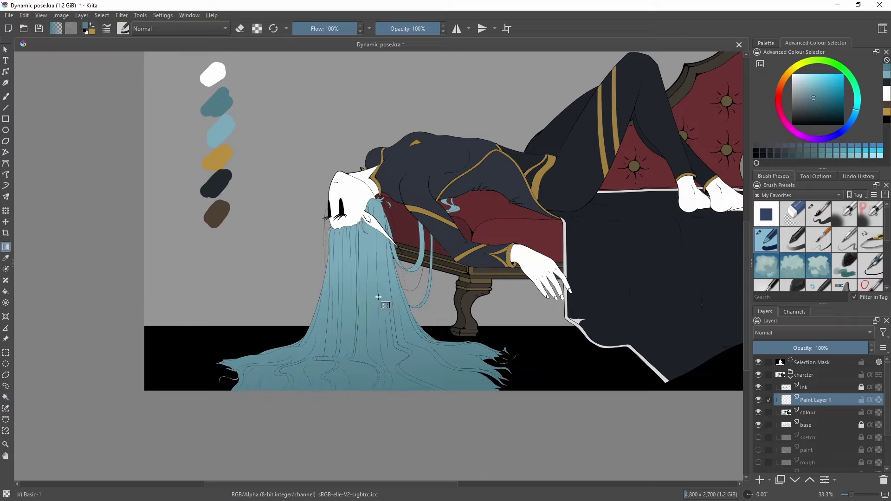